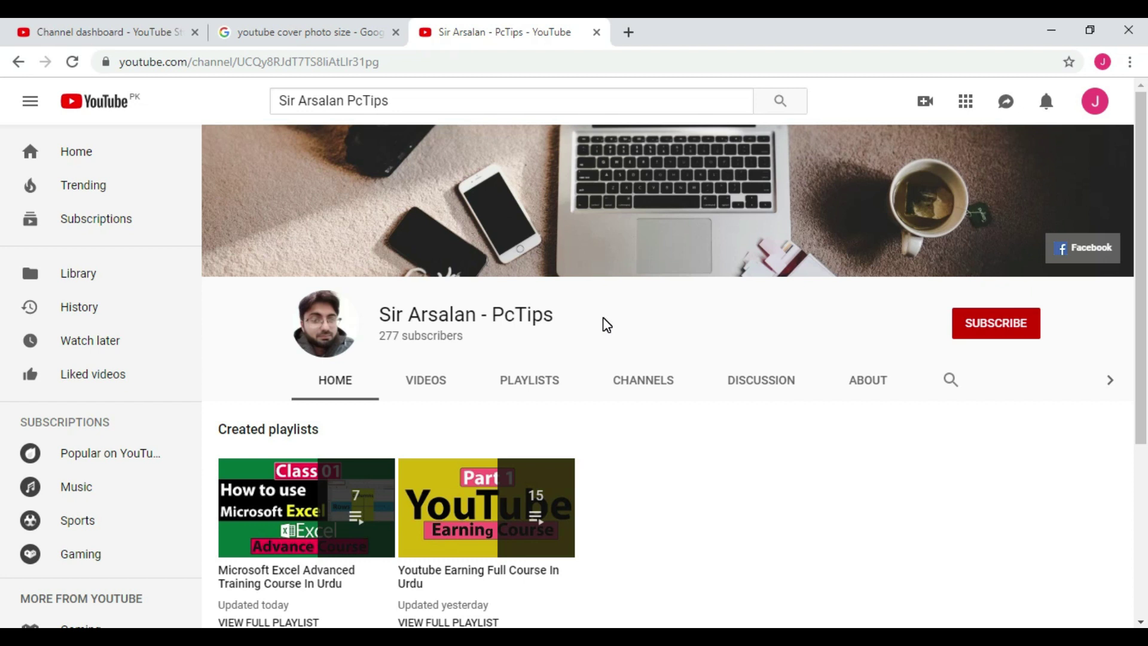
- Close the example channel page with its finished banner and switch to the YouTube Studio channel dashboard
drag(383, 314, 568, 321)
click(666, 318)
click(598, 37)
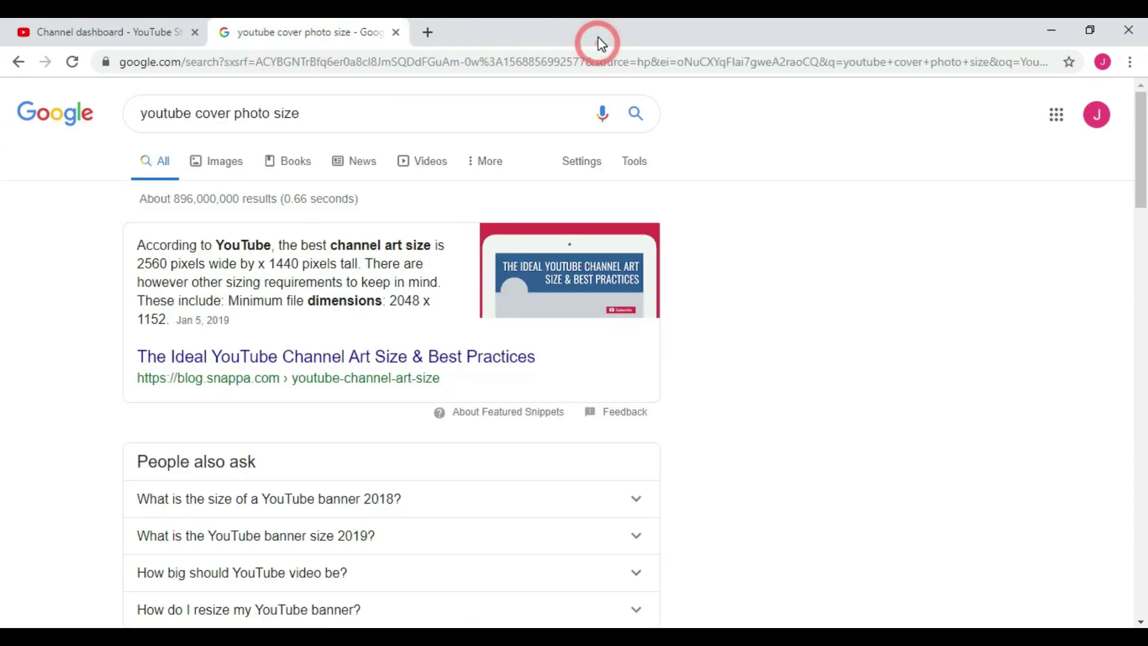
click(121, 37)
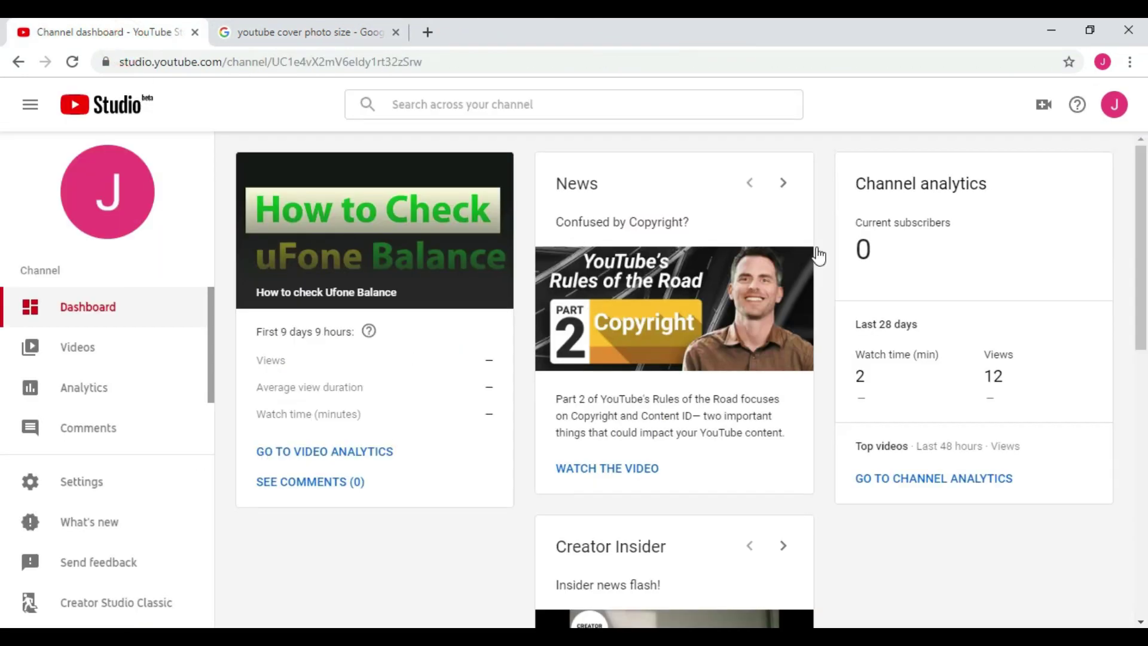
- Open your own channel page from the Studio account options
click(1119, 115)
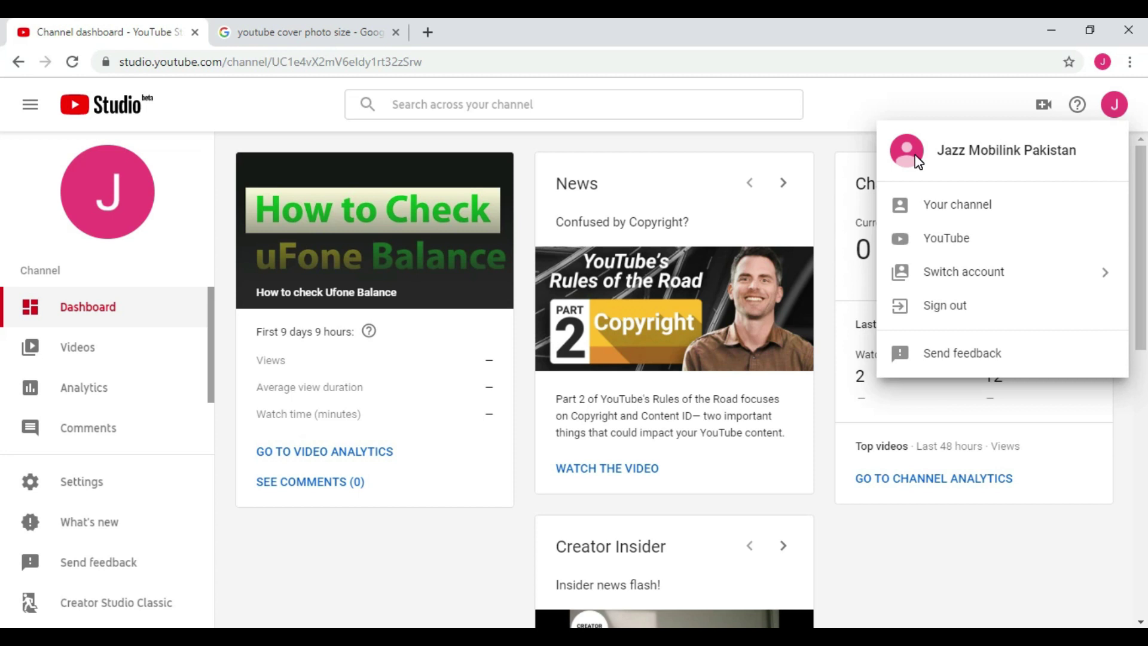
click(882, 534)
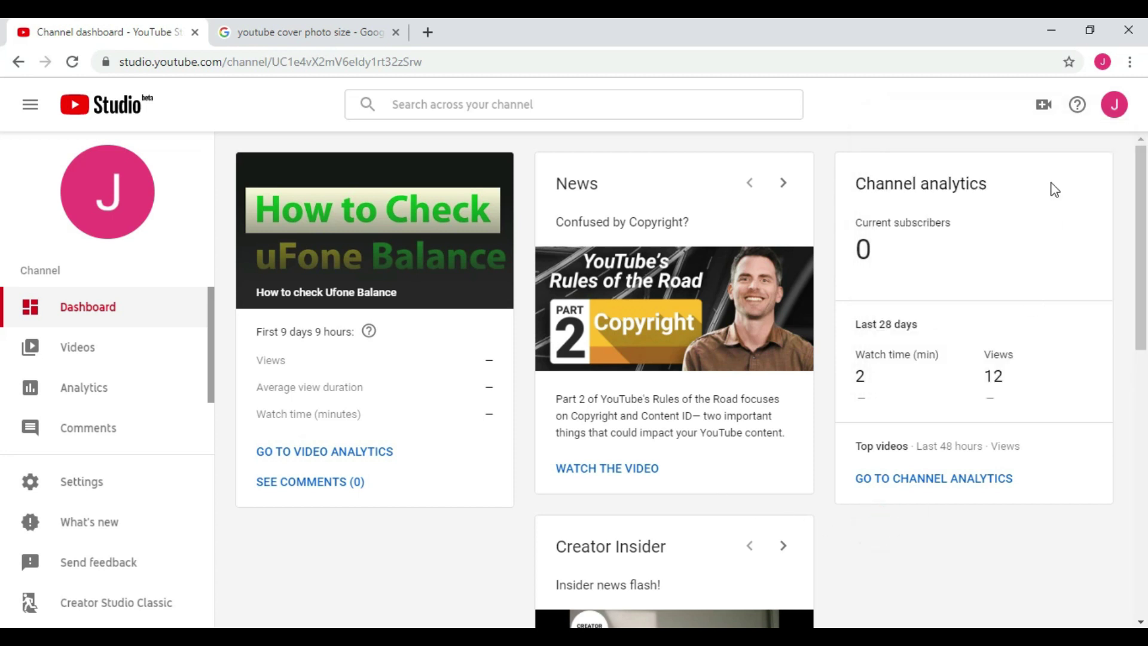
click(1114, 105)
click(975, 207)
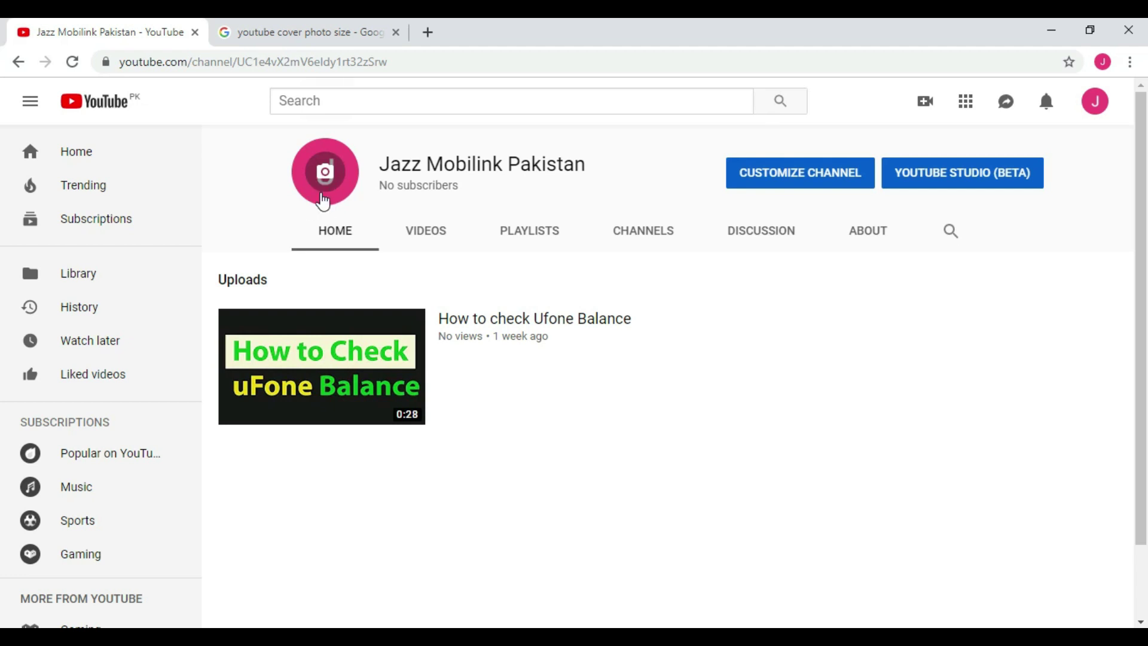
click(327, 173)
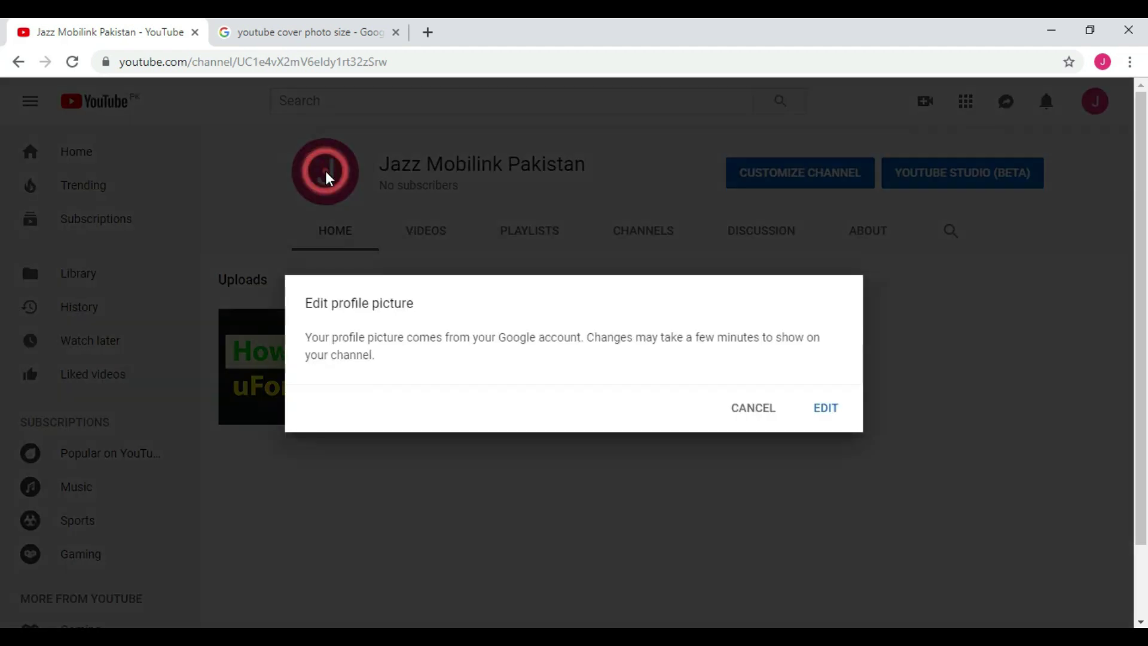
click(827, 409)
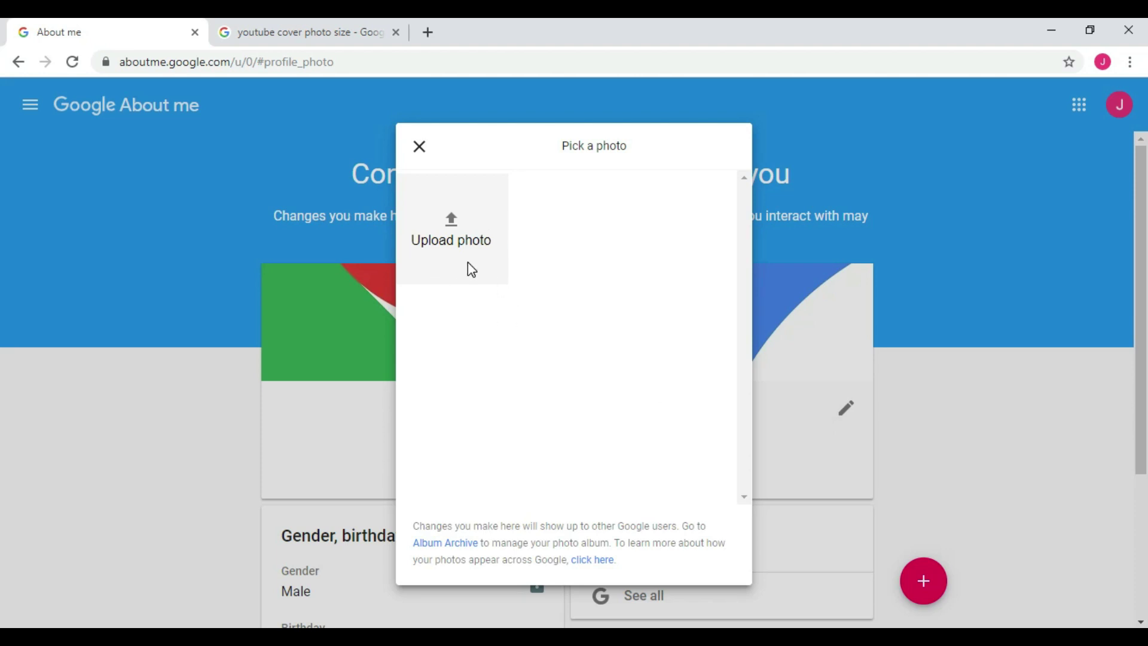
click(455, 226)
mouse_move(191, 399)
mouse_down()
mouse_move(182, 331)
mouse_move(181, 405)
mouse_up()
click(148, 435)
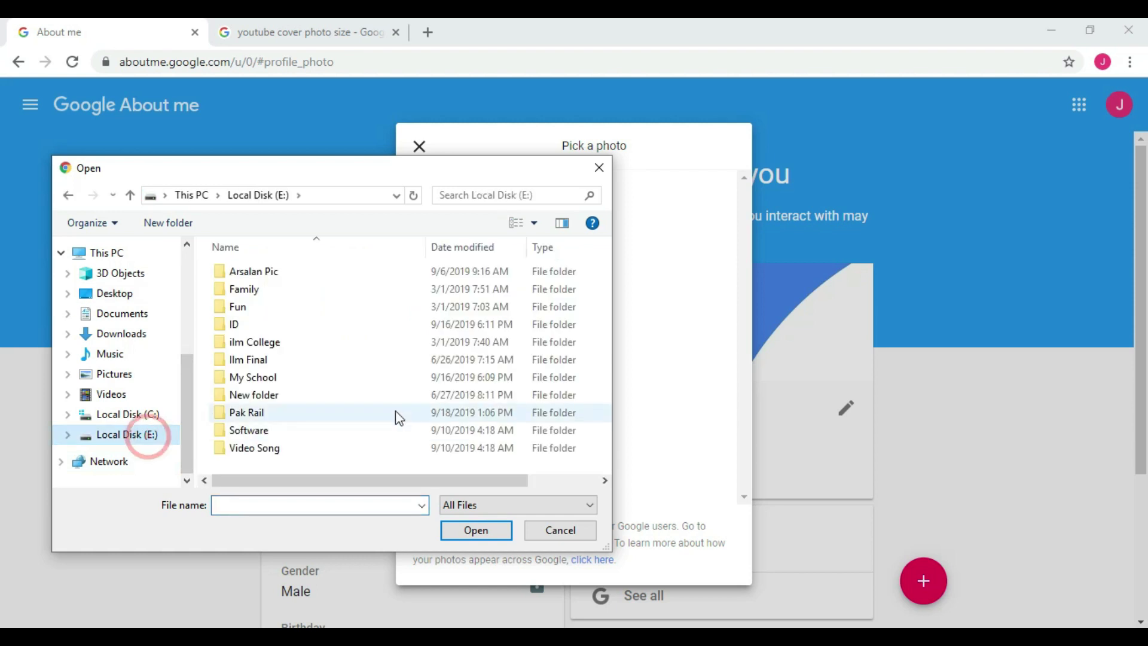
double_click(263, 270)
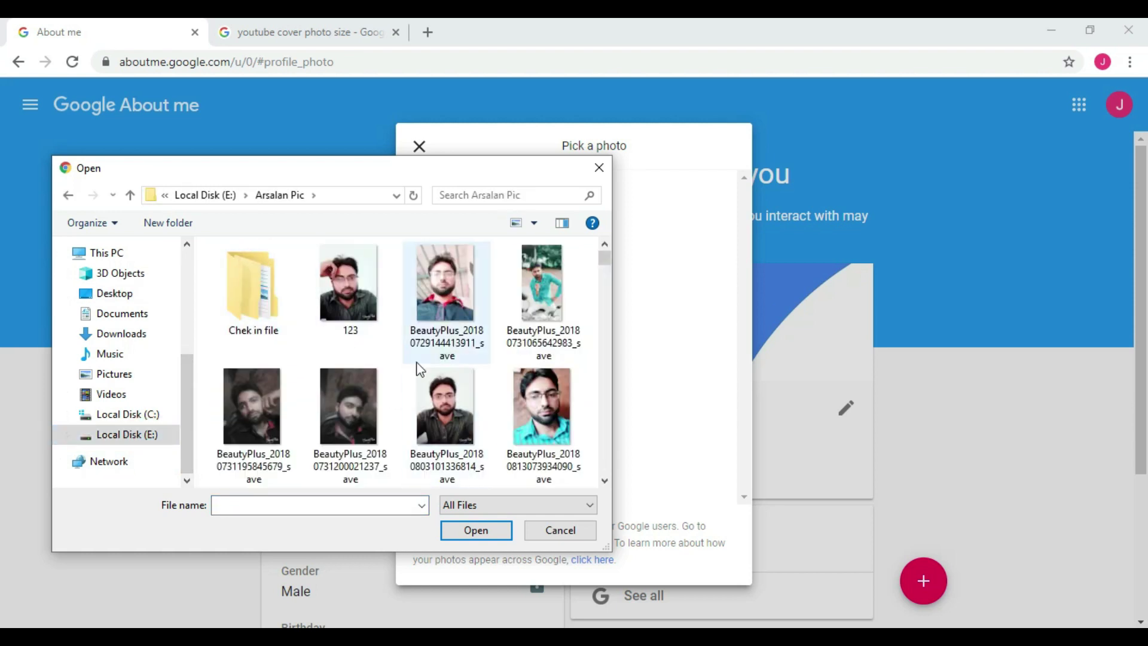
click(446, 413)
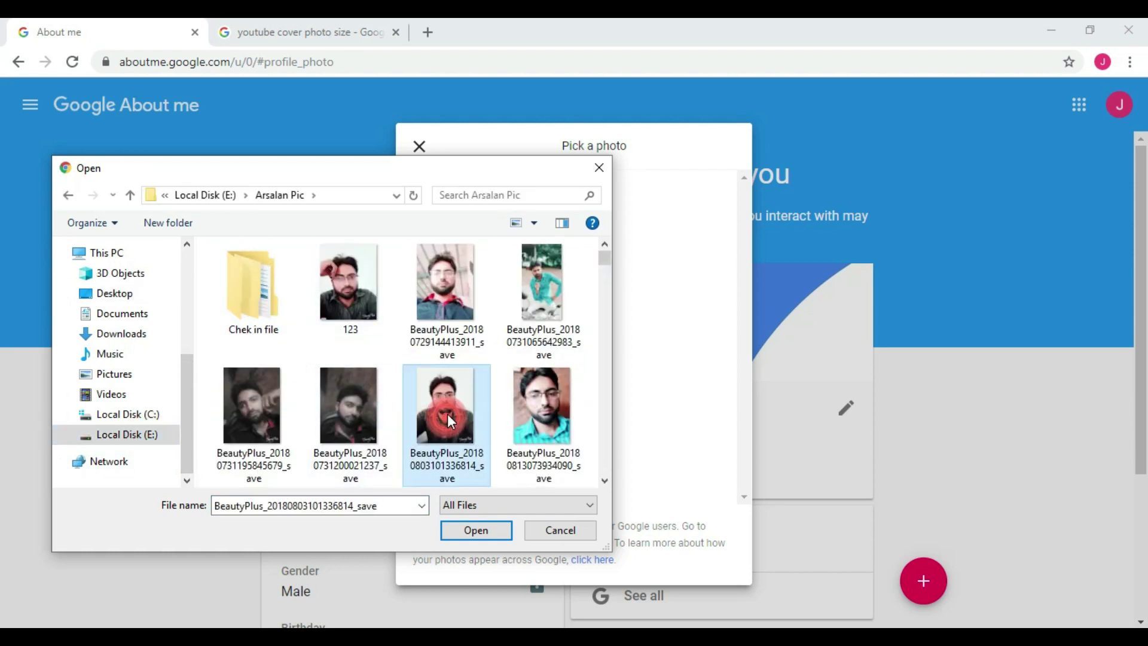
click(476, 531)
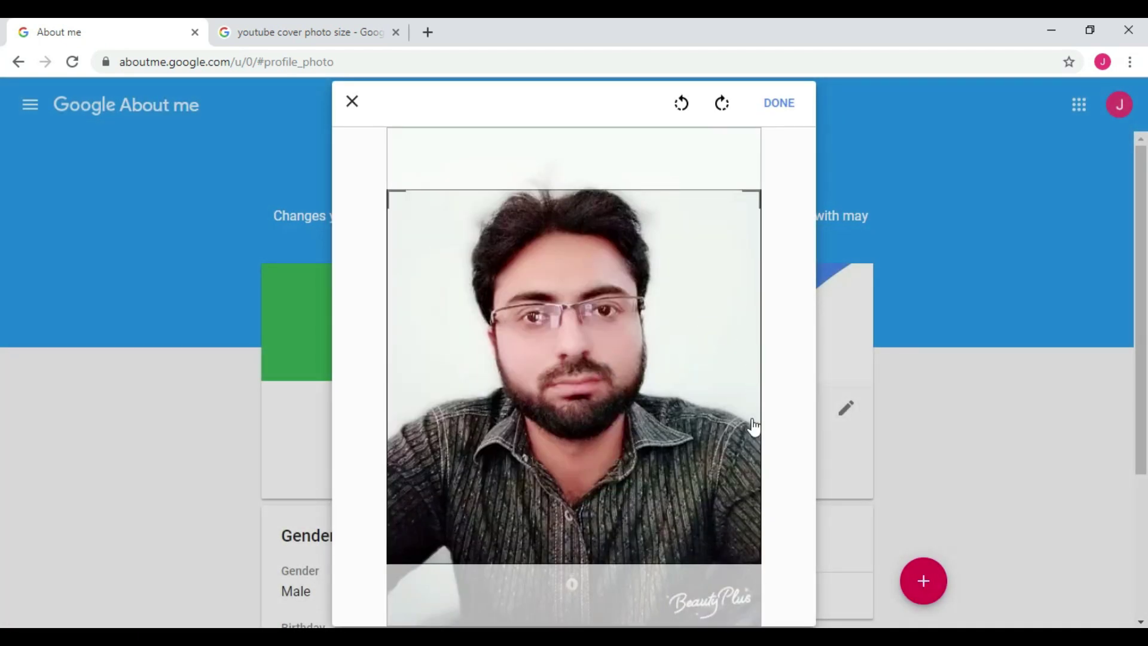
- Move the crop square up to the photo's upper edge and apply it as the profile picture
drag(600, 323, 610, 243)
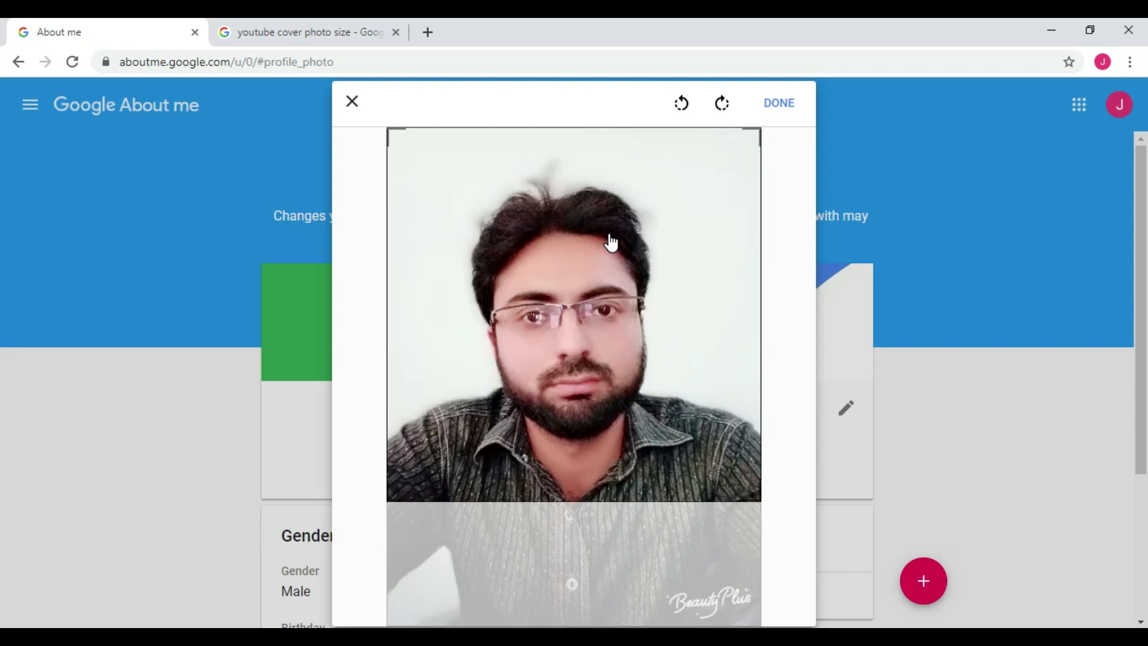
click(788, 111)
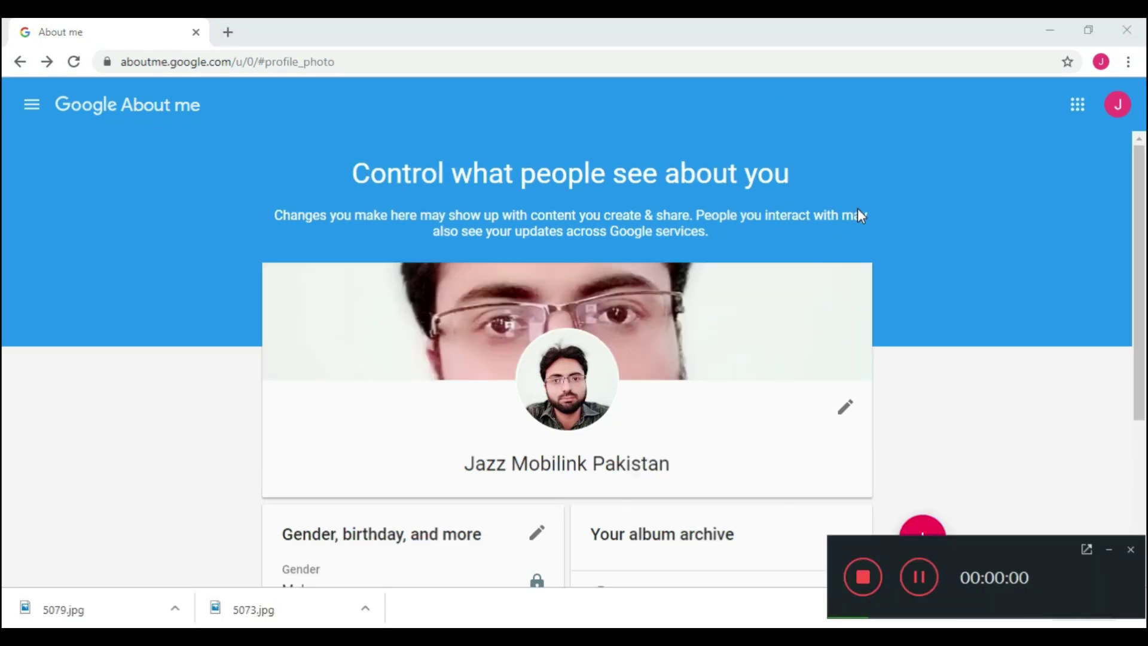
click(1107, 547)
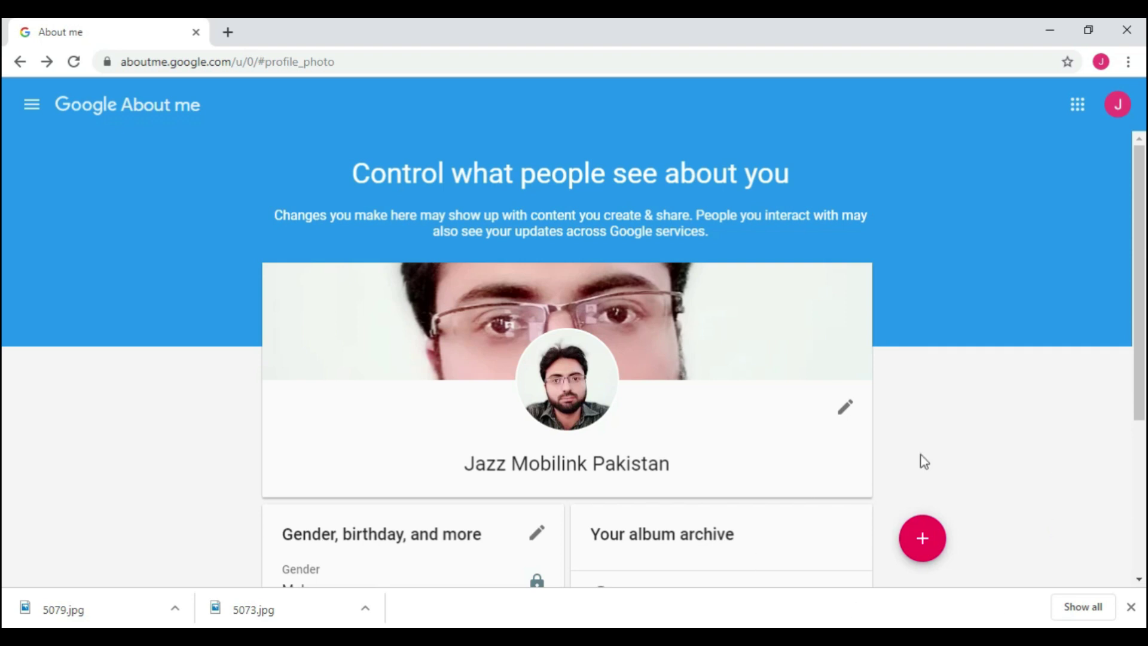
- Go to youtube.com, open your own channel page and start customizing the channel
click(1117, 105)
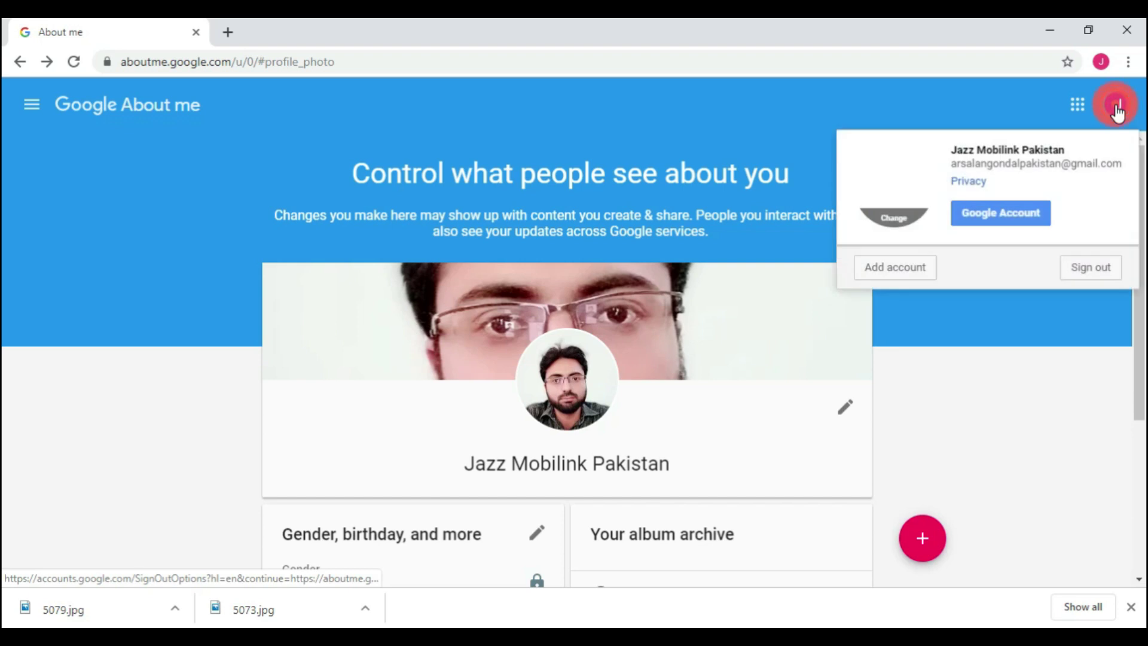
click(357, 62)
key(BackSpace)
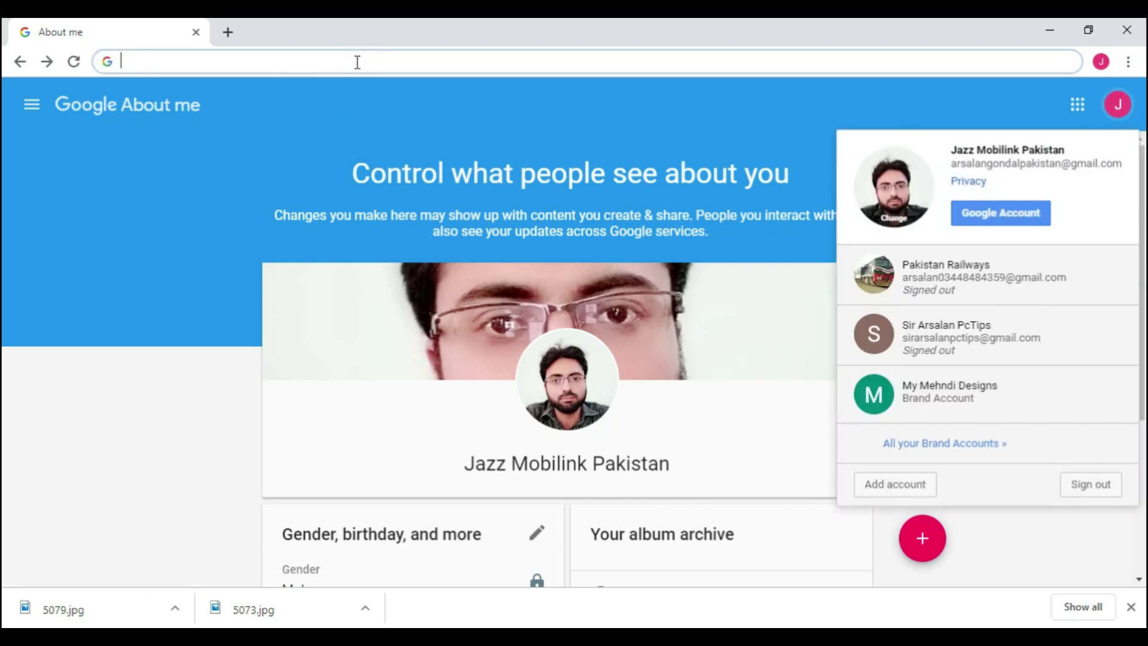
text(y)
click(367, 92)
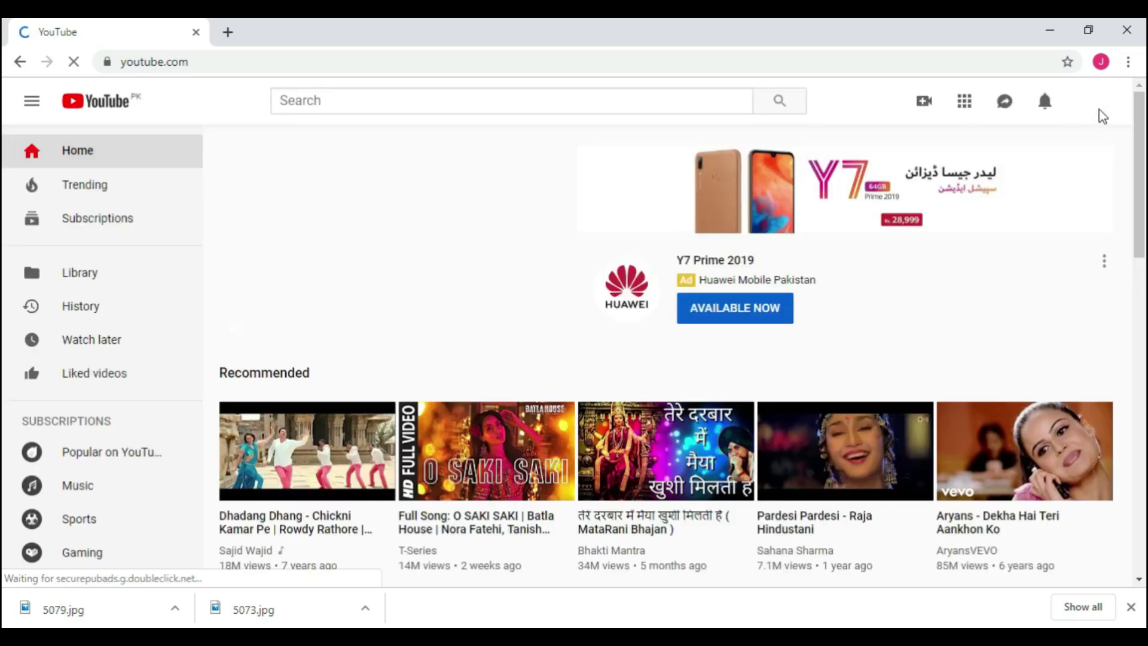
click(1098, 113)
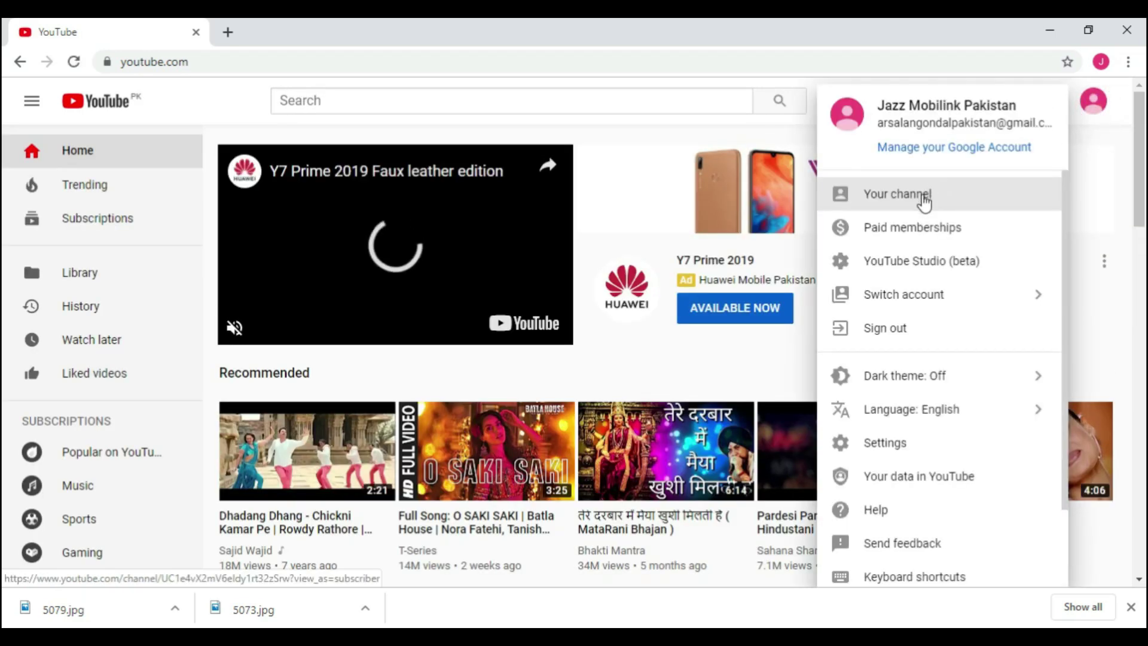
click(923, 194)
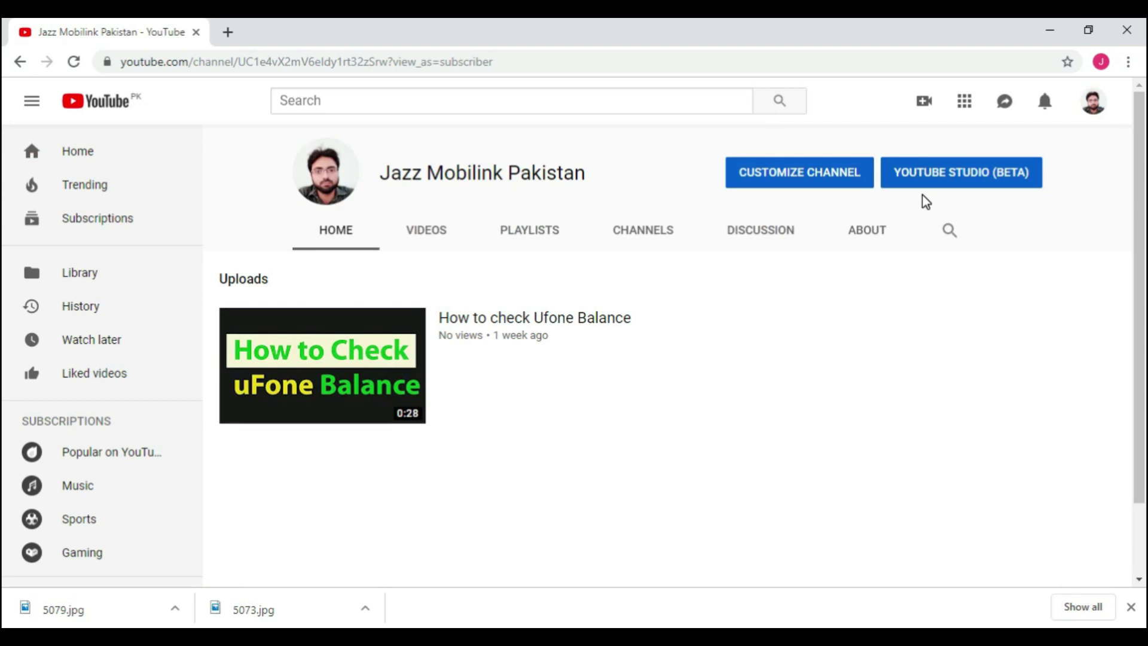
mouse_move(344, 171)
click(805, 181)
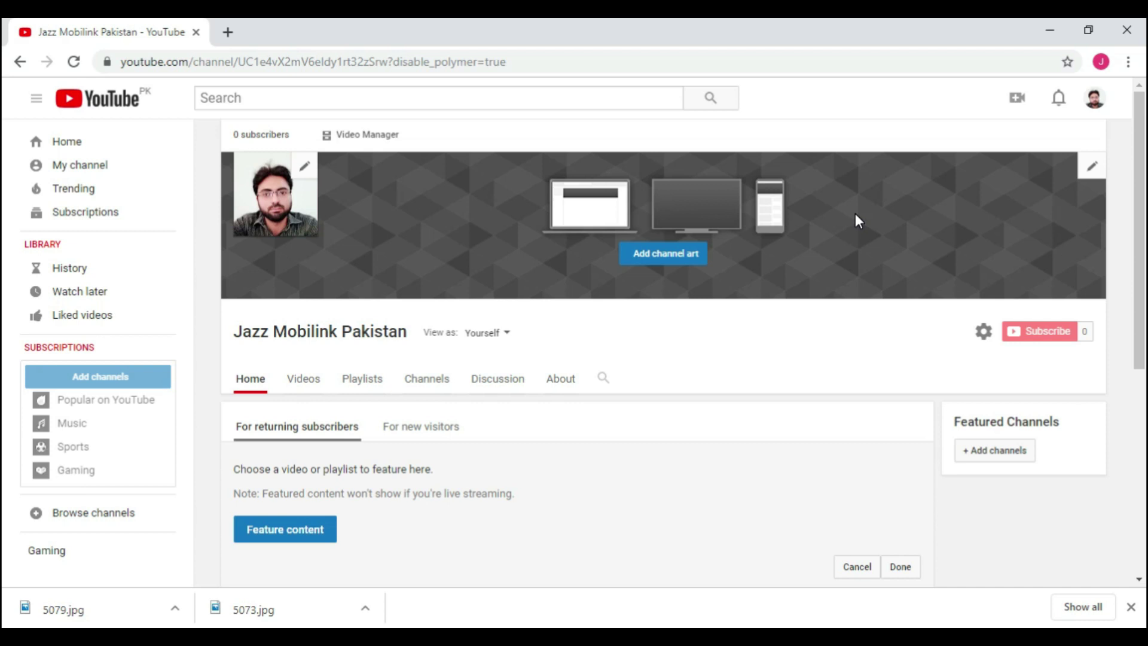
- Search Google in a new browser tab for "youtube chanal art size"
click(228, 32)
text(y)
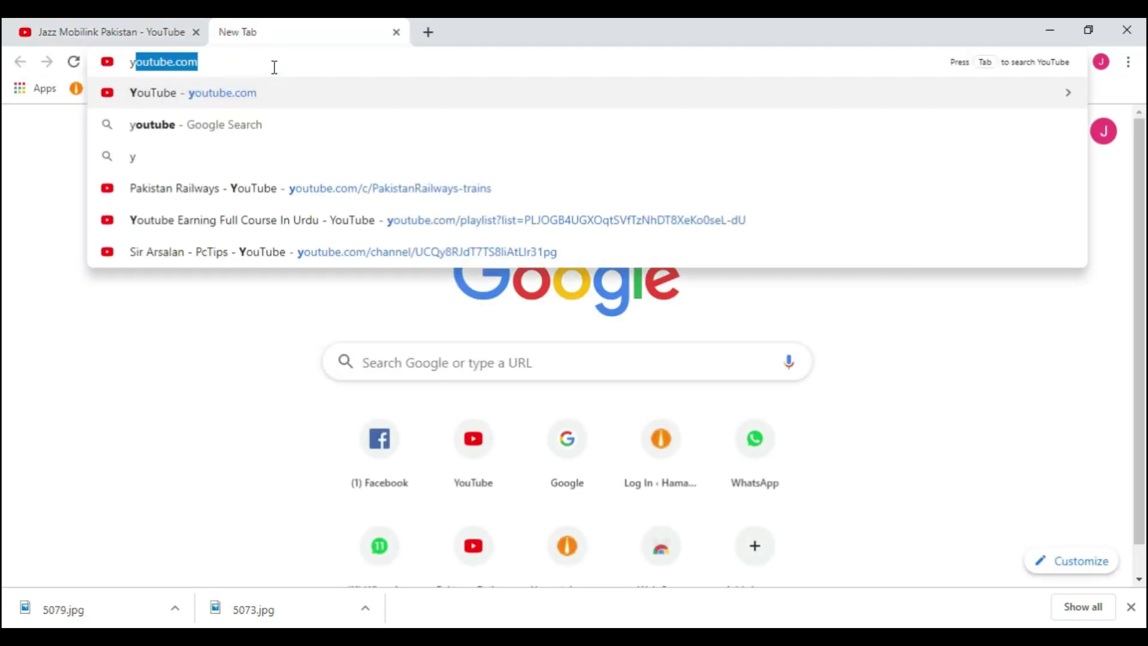
text(outube ch)
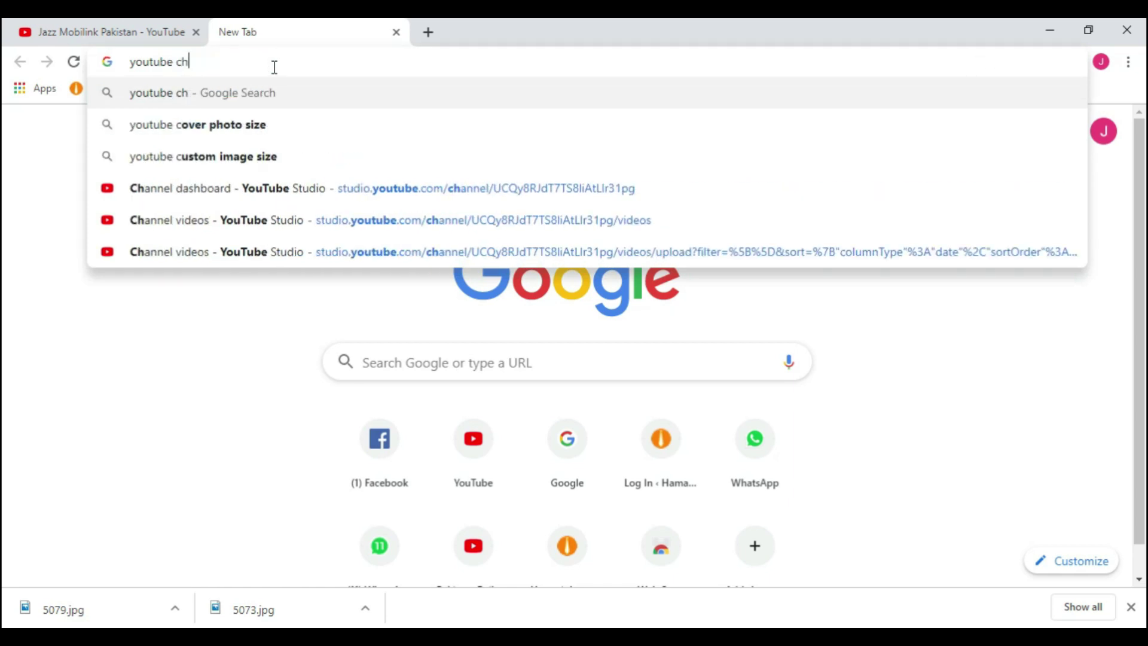
text(anal ar)
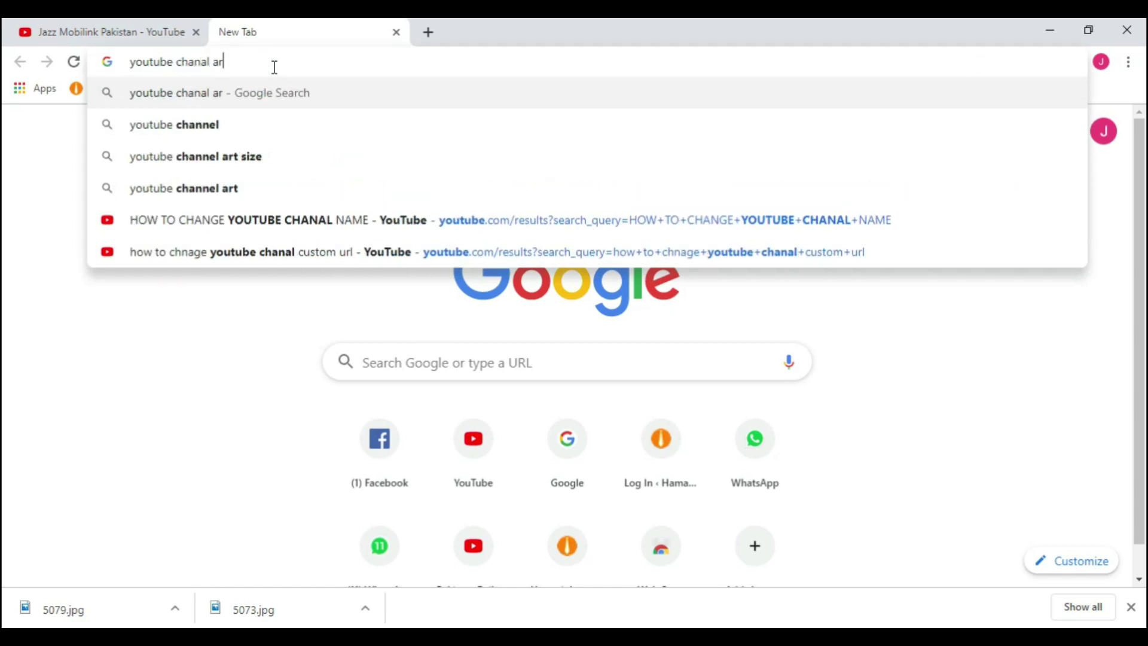
text(t size)
key(Return)
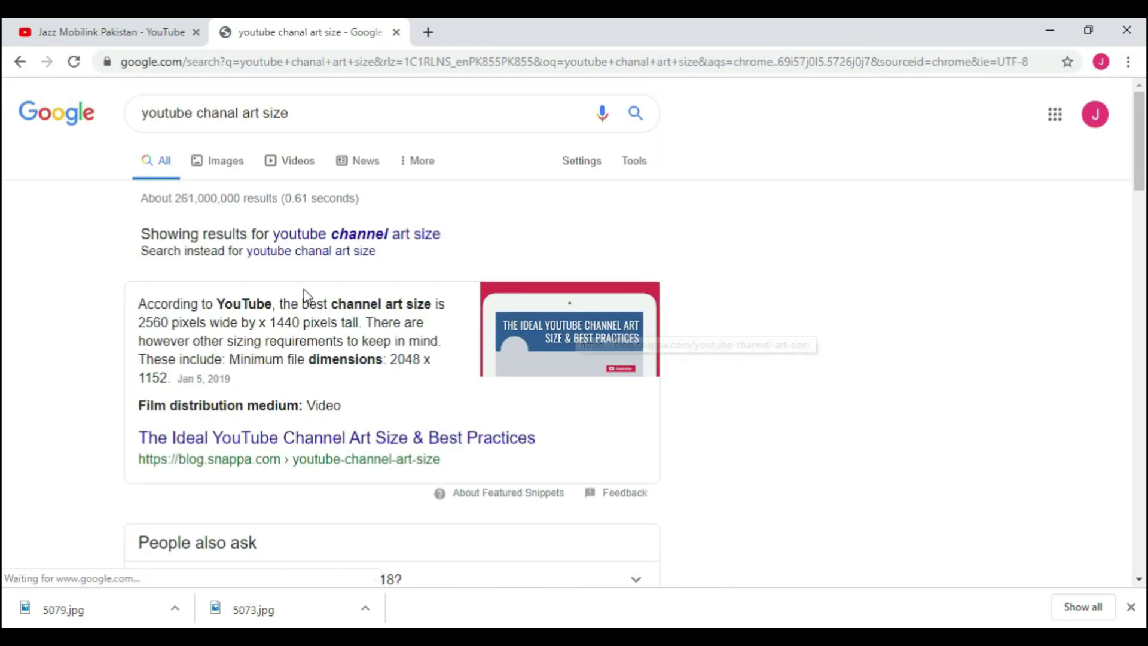
- Highlight the recommended channel art width and height in the featured search snippet
double_click(150, 323)
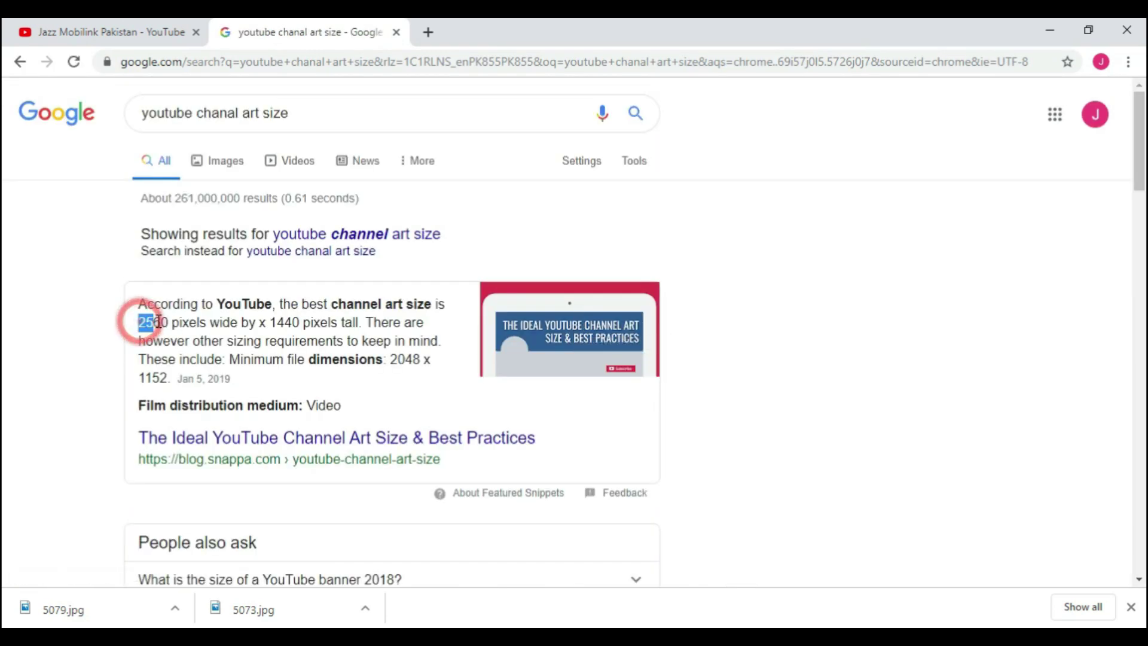
double_click(233, 323)
drag(276, 322, 299, 323)
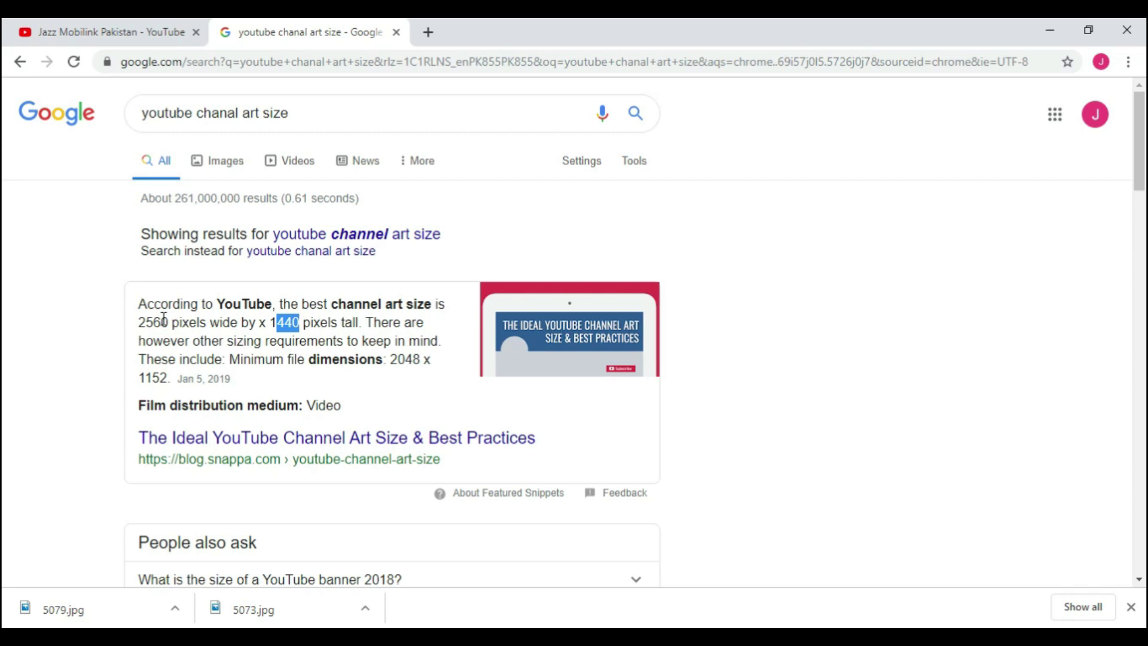
drag(299, 325, 144, 301)
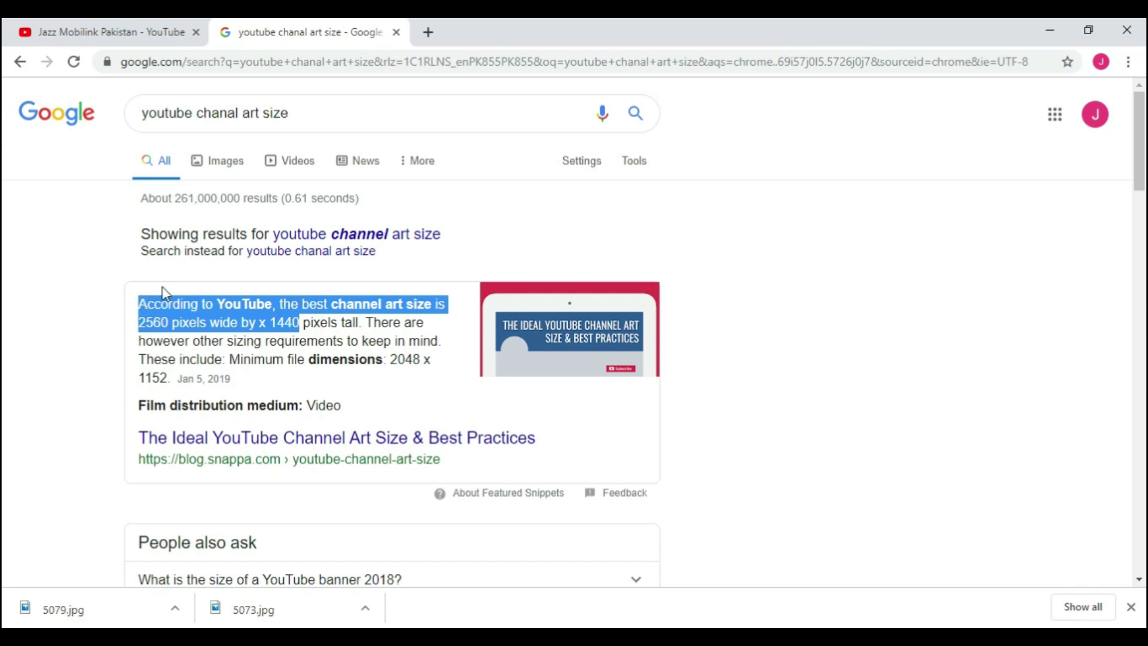
- Return to the channel page, upload the image 5079 from the Desktop and apply it as the channel art
click(111, 31)
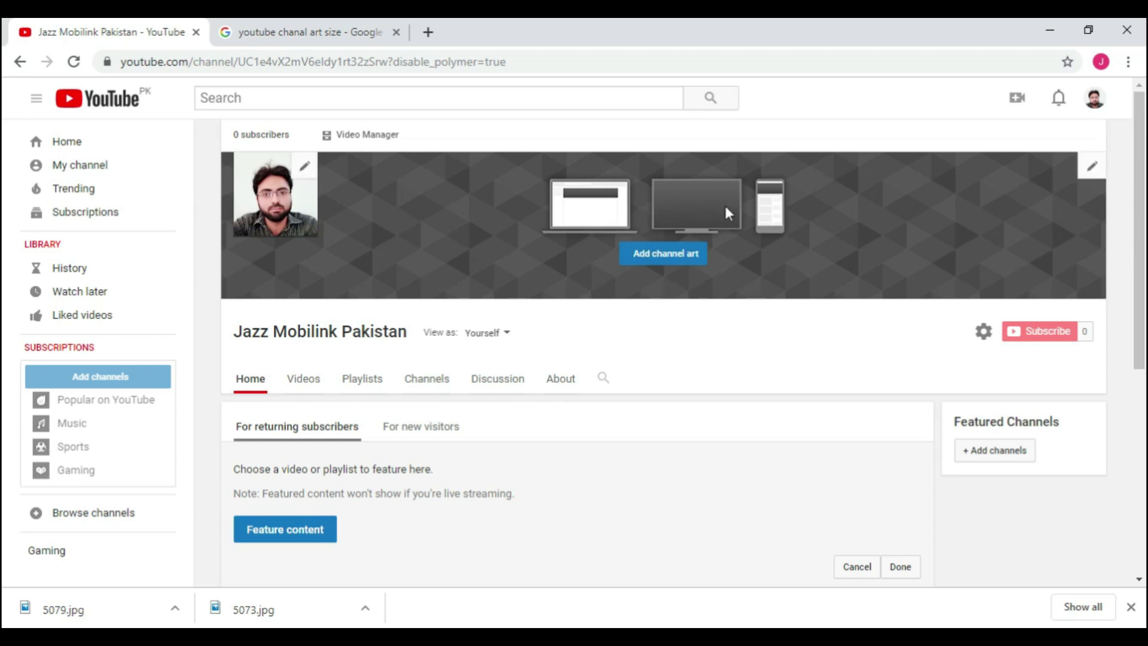
click(683, 256)
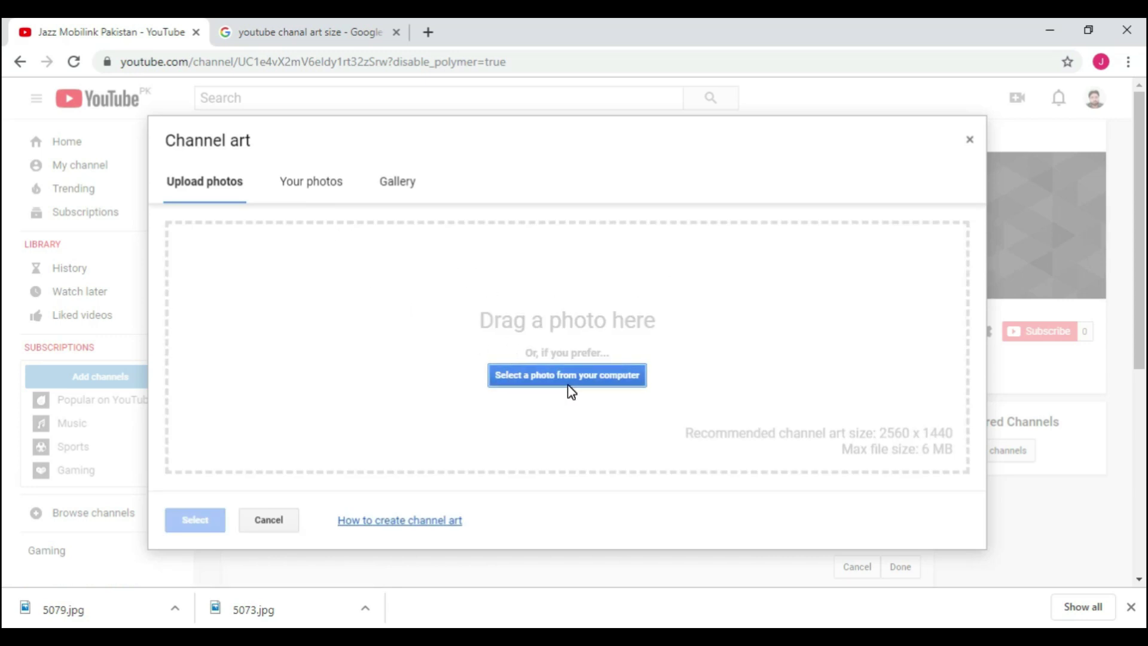
click(594, 378)
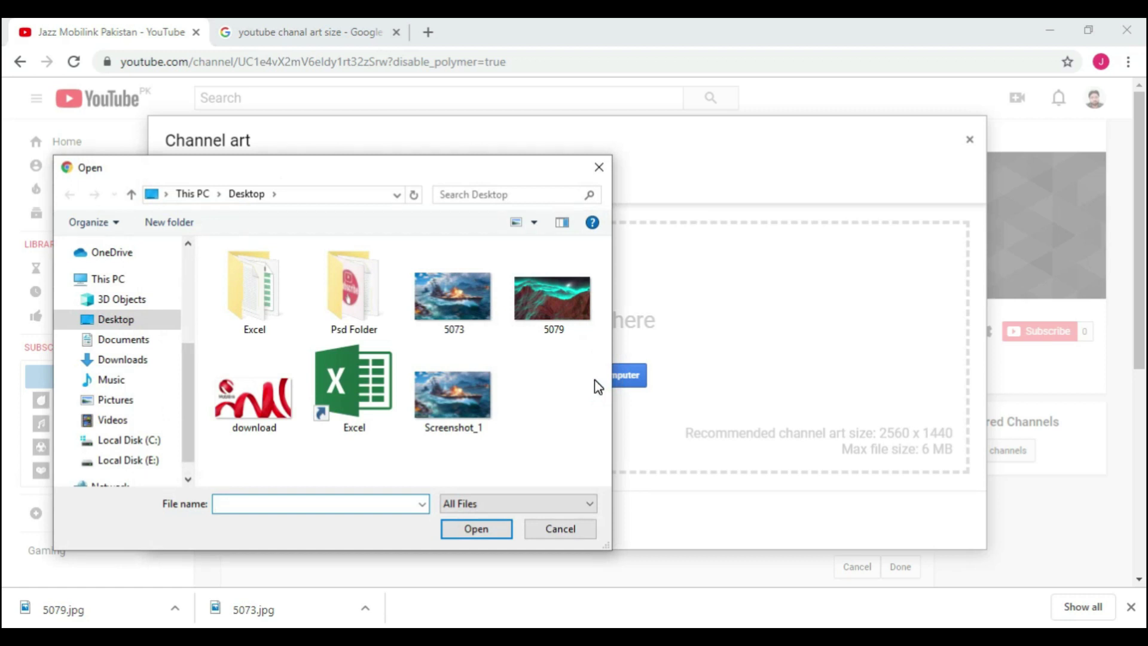
click(560, 322)
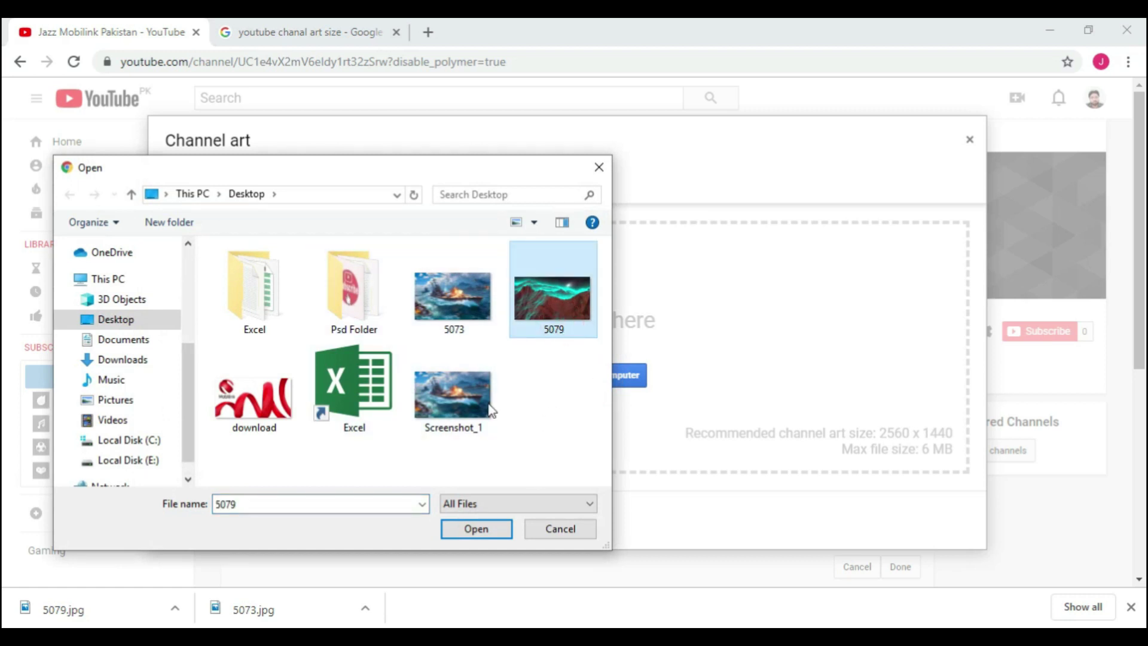
click(494, 531)
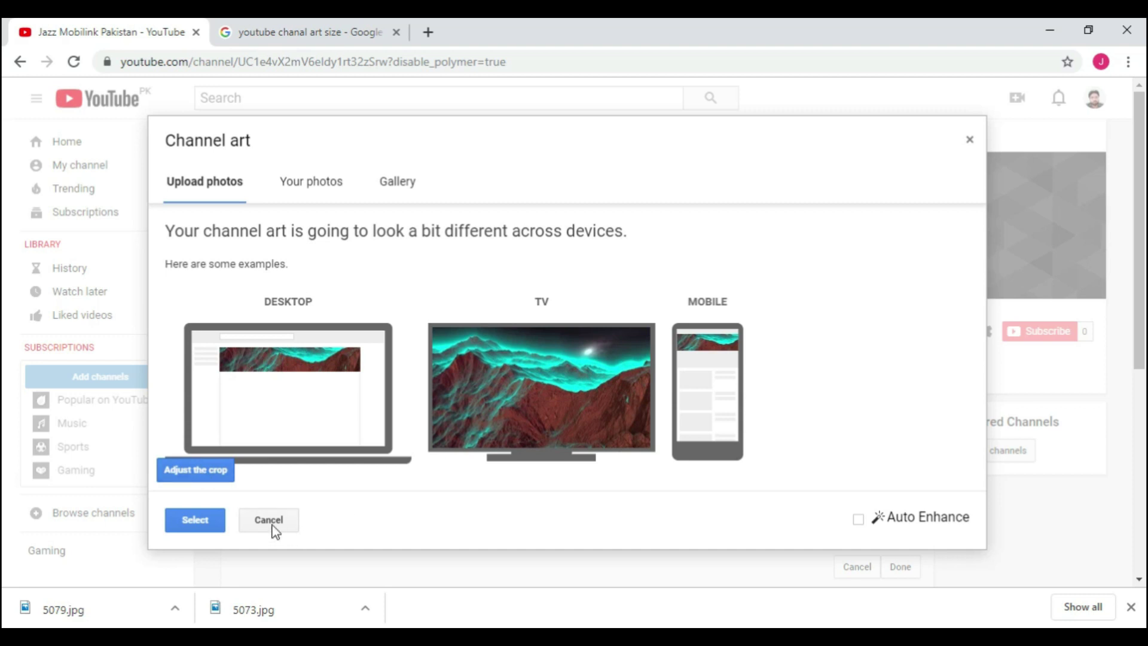
click(213, 524)
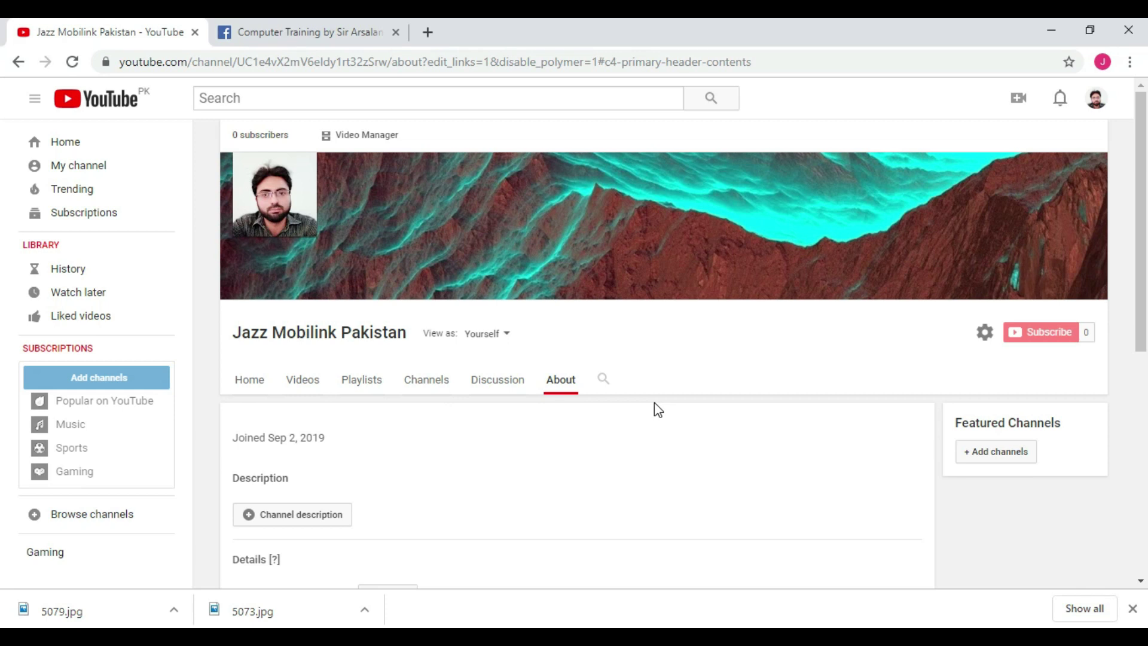
- Minimize the browser window to get to the desktop
click(1052, 30)
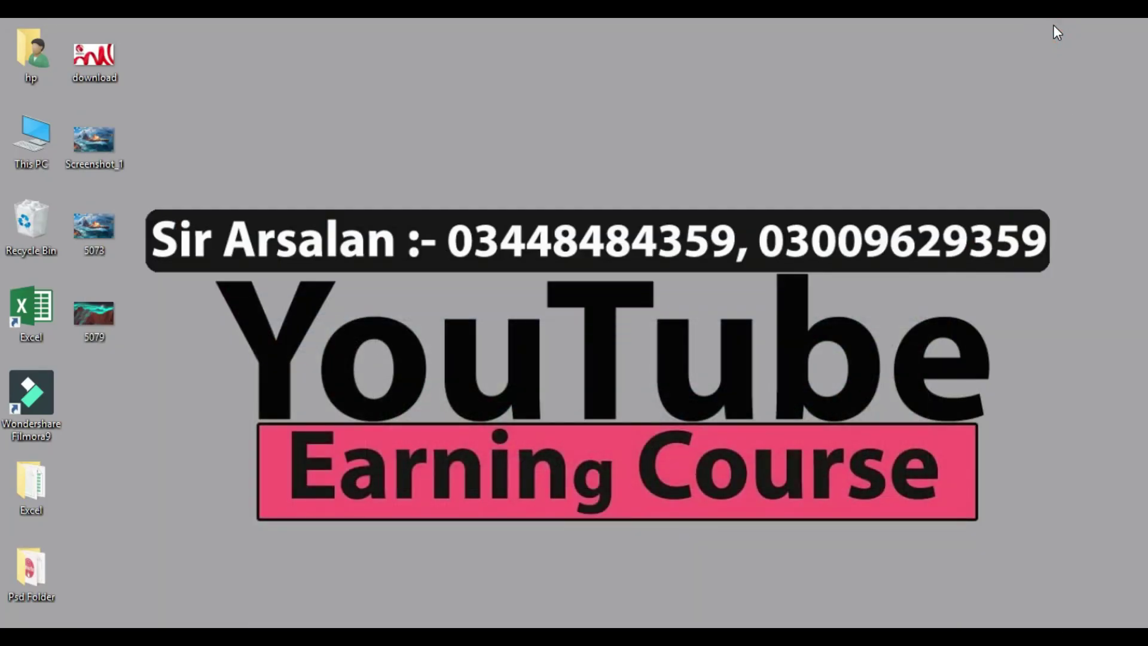